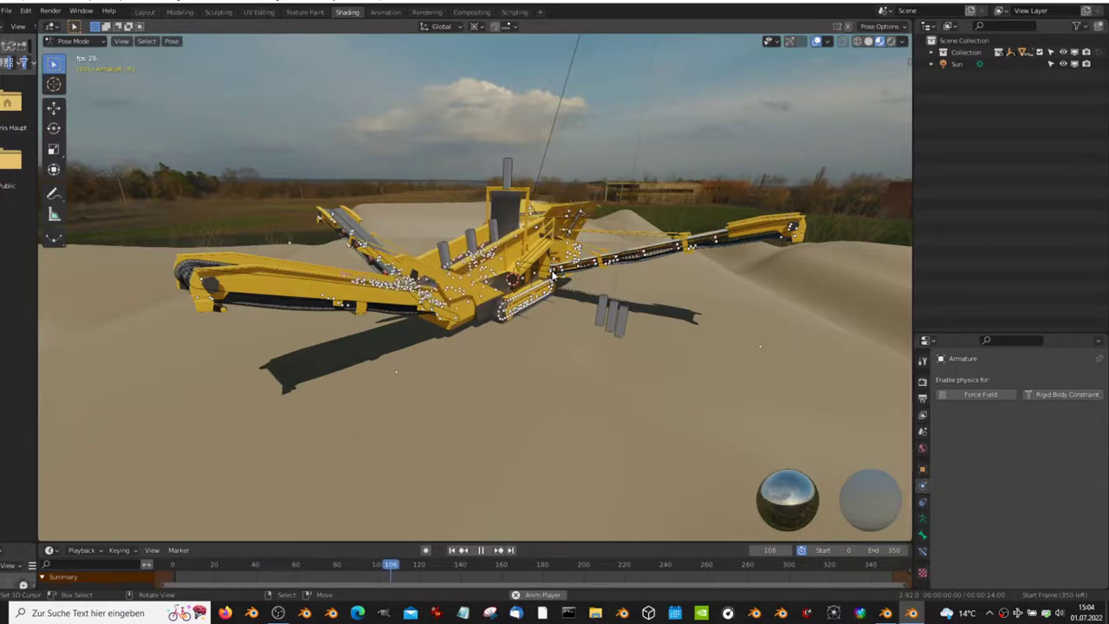
Step: Orbit and zoom around the machine to view it from the front and a low far-side angle
mouse_move(552, 276)
middle_down()
mouse_move(646, 277)
mouse_move(662, 269)
mouse_move(654, 255)
middle_up()
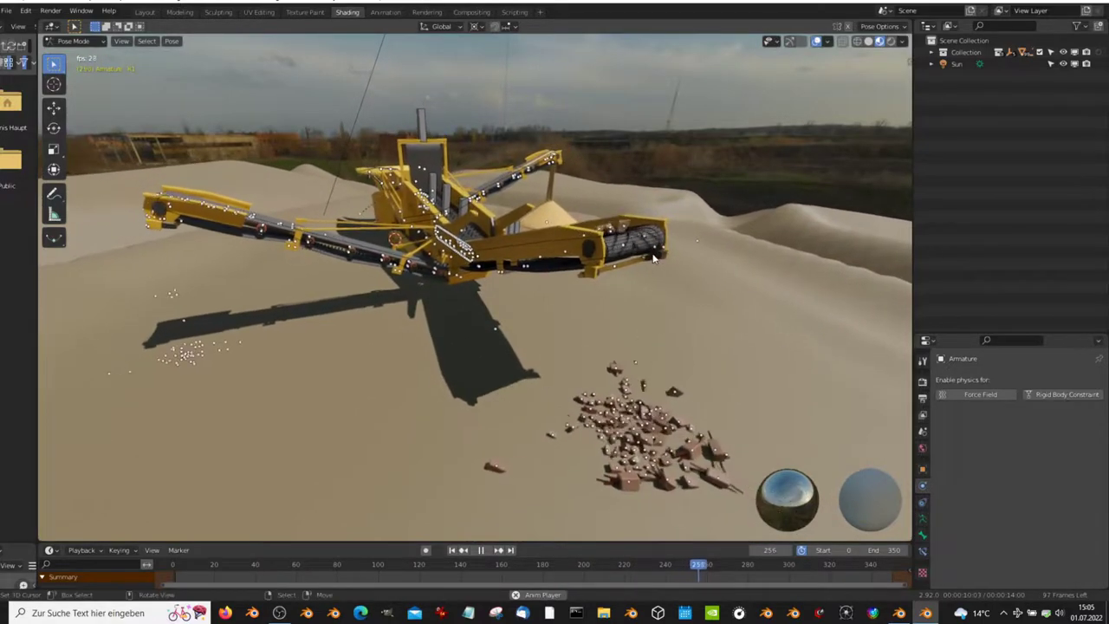
mouse_move(496, 248)
middle_down()
mouse_move(511, 242)
mouse_move(473, 259)
mouse_move(288, 217)
mouse_move(520, 271)
mouse_move(475, 264)
mouse_move(544, 258)
mouse_move(330, 240)
mouse_move(426, 249)
mouse_move(507, 231)
mouse_move(451, 260)
mouse_move(366, 275)
mouse_move(599, 293)
mouse_move(726, 210)
mouse_move(614, 263)
mouse_move(551, 267)
mouse_move(604, 315)
mouse_move(684, 216)
mouse_move(804, 108)
middle_up()
scroll(299, 232, down, 5)
scroll(520, 270, up, 3)
scroll(520, 270, up, 3)
scroll(519, 270, up, 3)
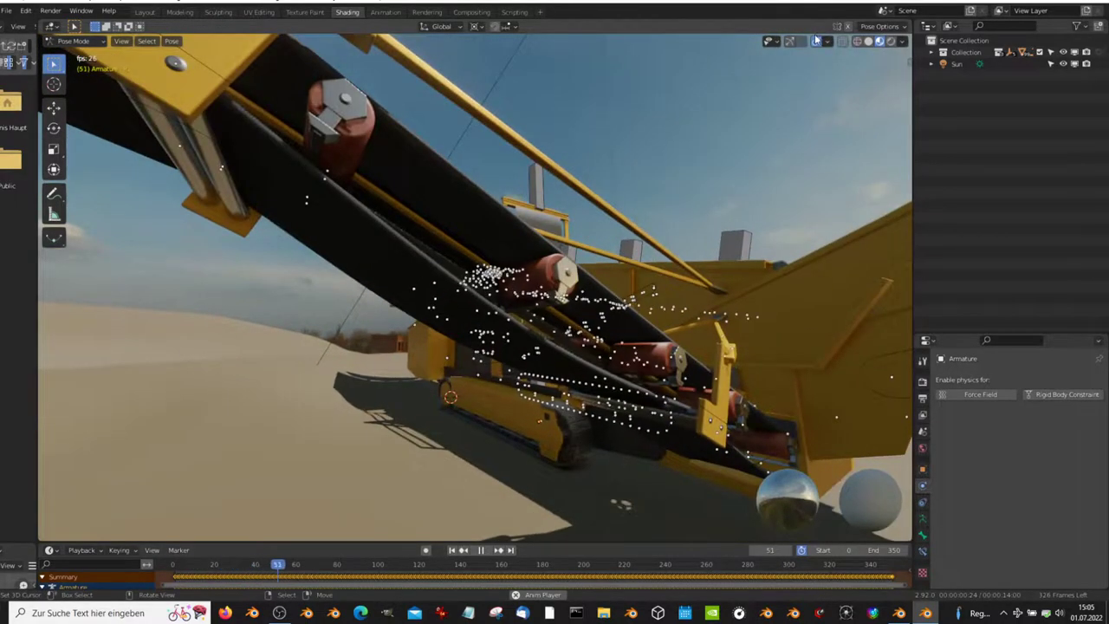
Step: Put the armature in Edit Mode, frame the hopper close-up, rewind to frame 60, and show overlays
key(Tab)
key(Tab)
mouse_move(547, 269)
middle_down()
mouse_move(692, 266)
mouse_move(444, 326)
mouse_move(475, 334)
middle_up()
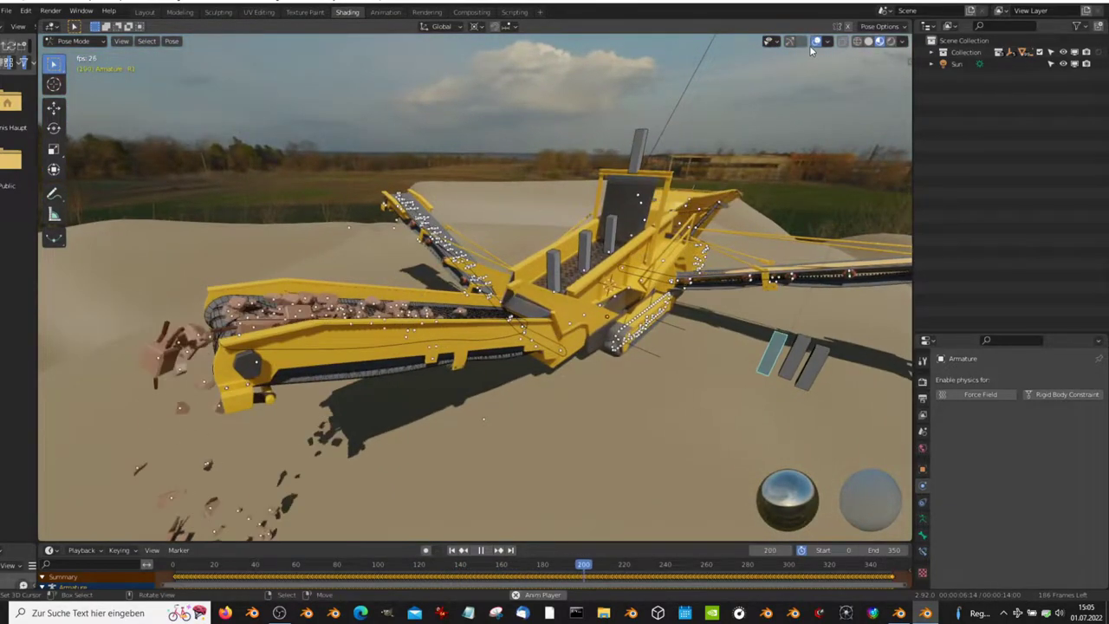
middle_drag(584, 288, 628, 248)
scroll(601, 288, up, 5)
mouse_move(600, 287)
middle_down()
mouse_move(608, 281)
mouse_move(604, 316)
middle_up()
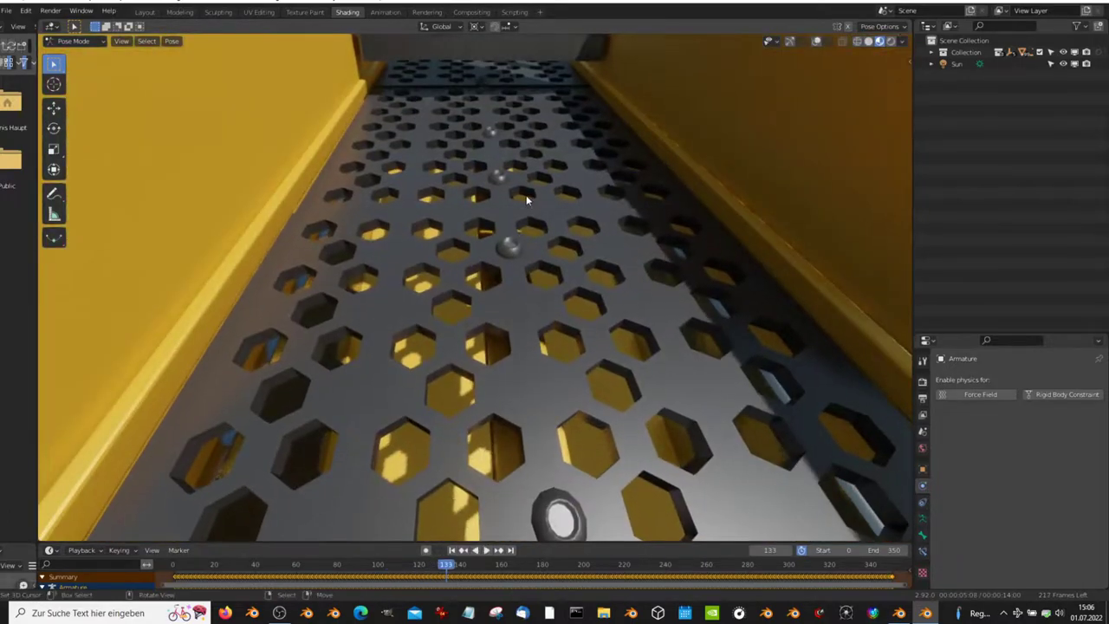
drag(417, 576, 292, 581)
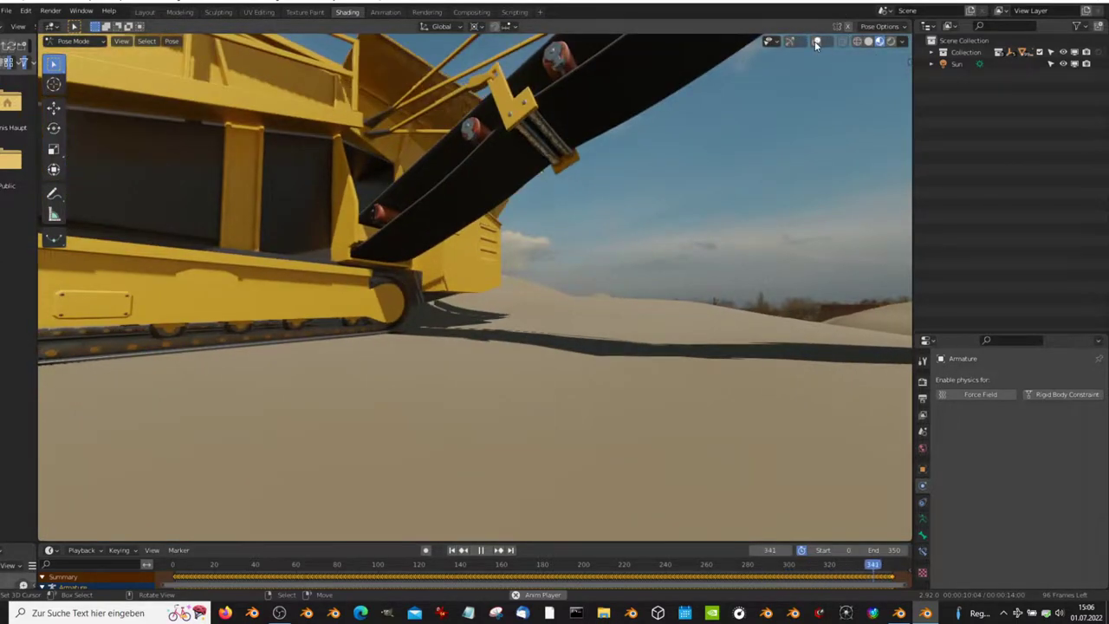
click(814, 41)
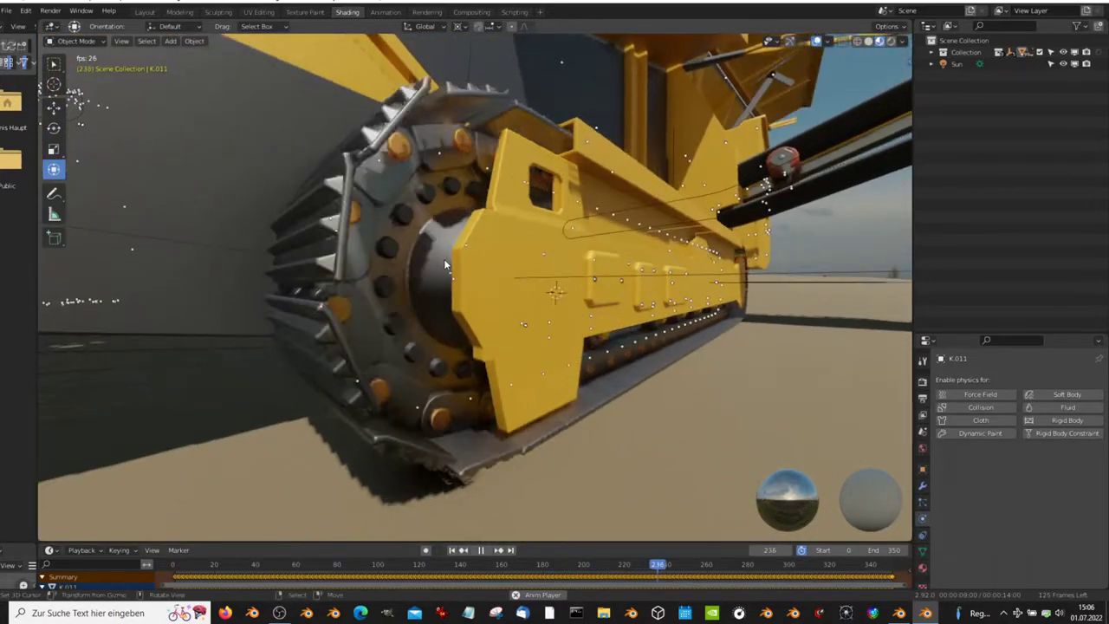
Step: Select the track parts Body.001, Body.016, Body and Body.101 in turn to inspect them
click(508, 296)
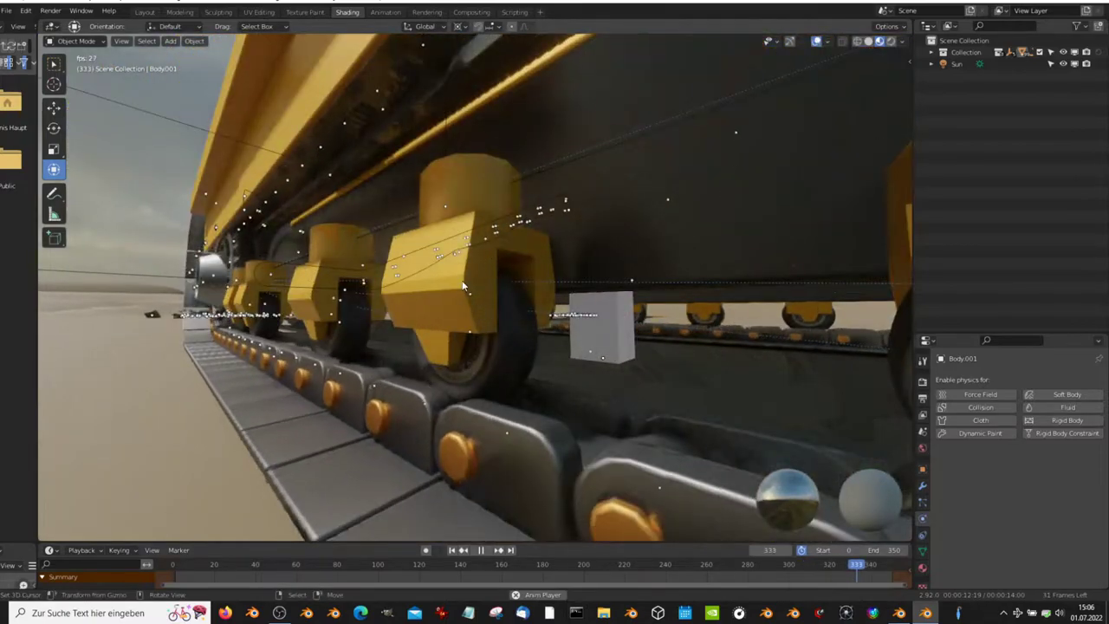
click(461, 284)
click(562, 232)
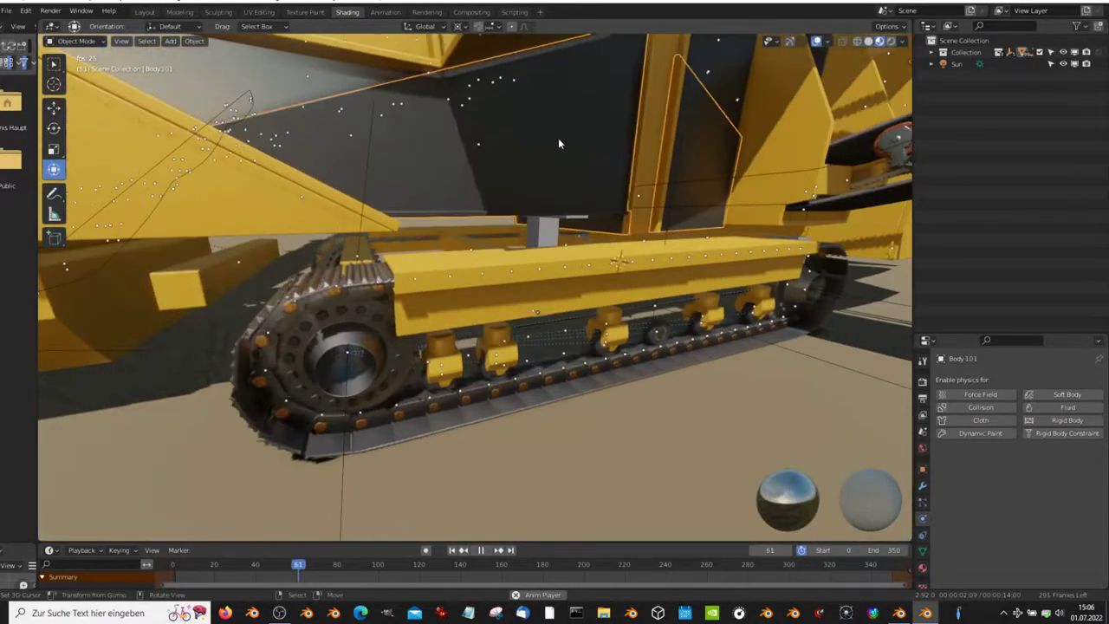
click(558, 138)
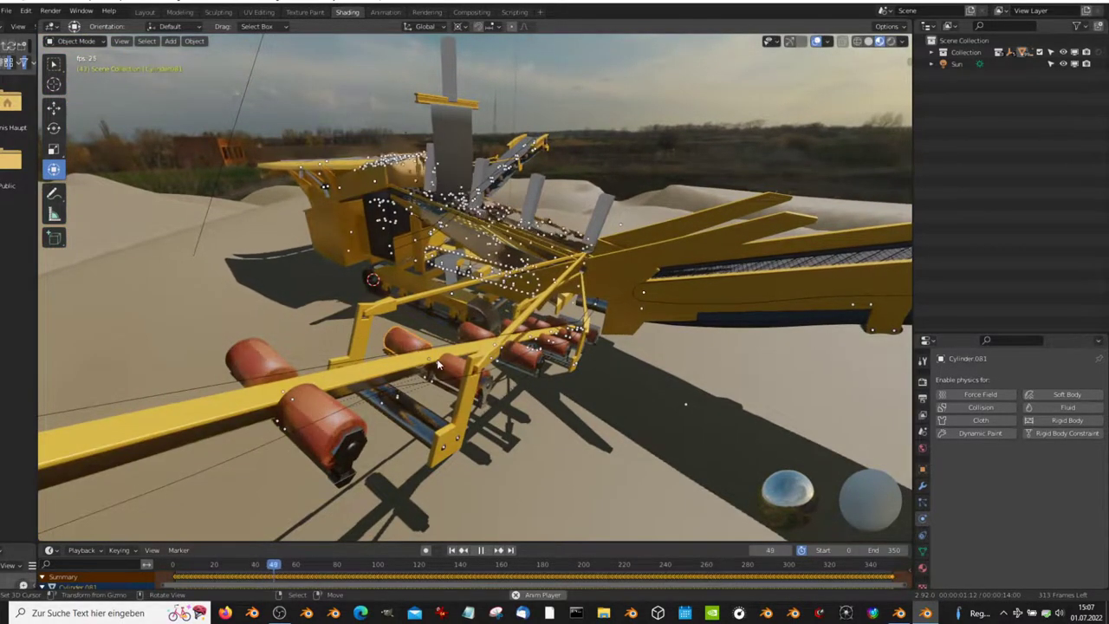
Step: Toggle roller Cylinder.081 into Edit Mode and back, then hide the viewport overlays
key(Tab)
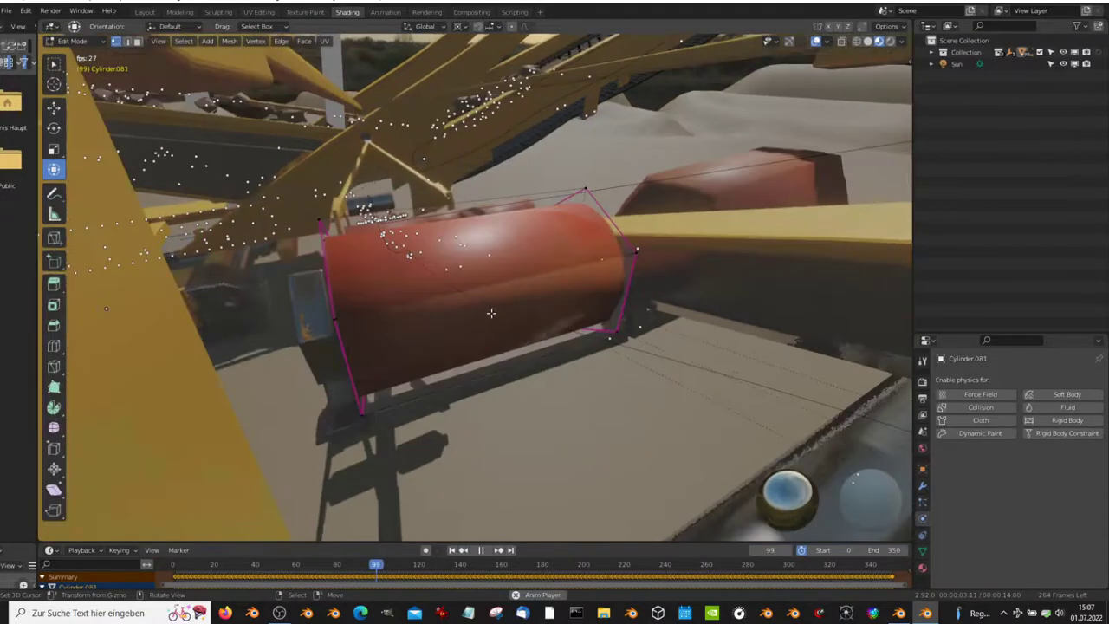
key(Tab)
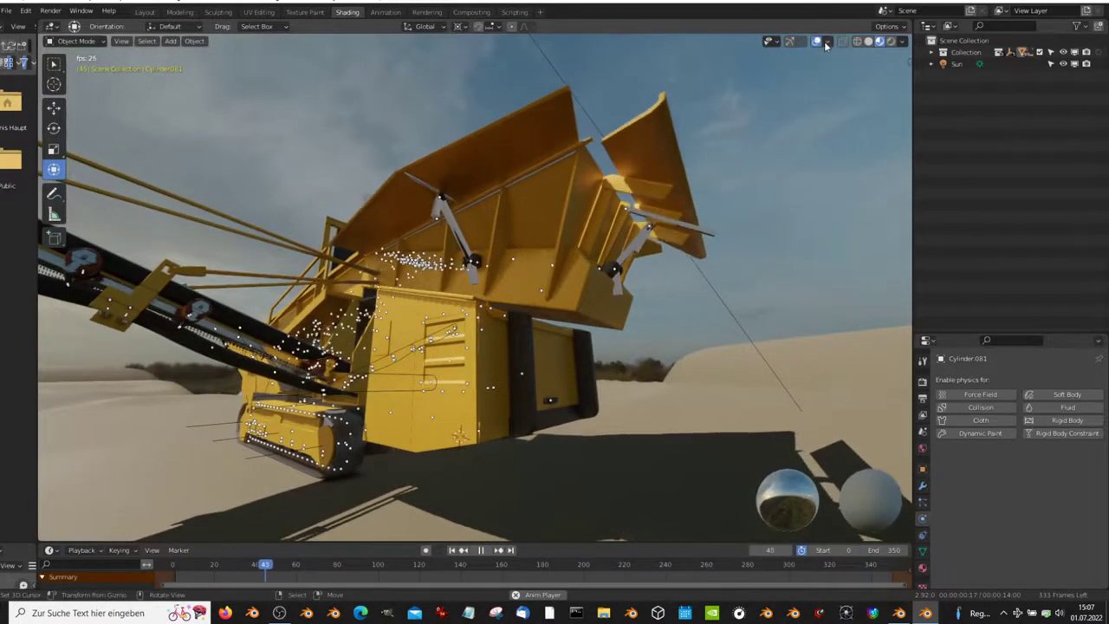
click(817, 41)
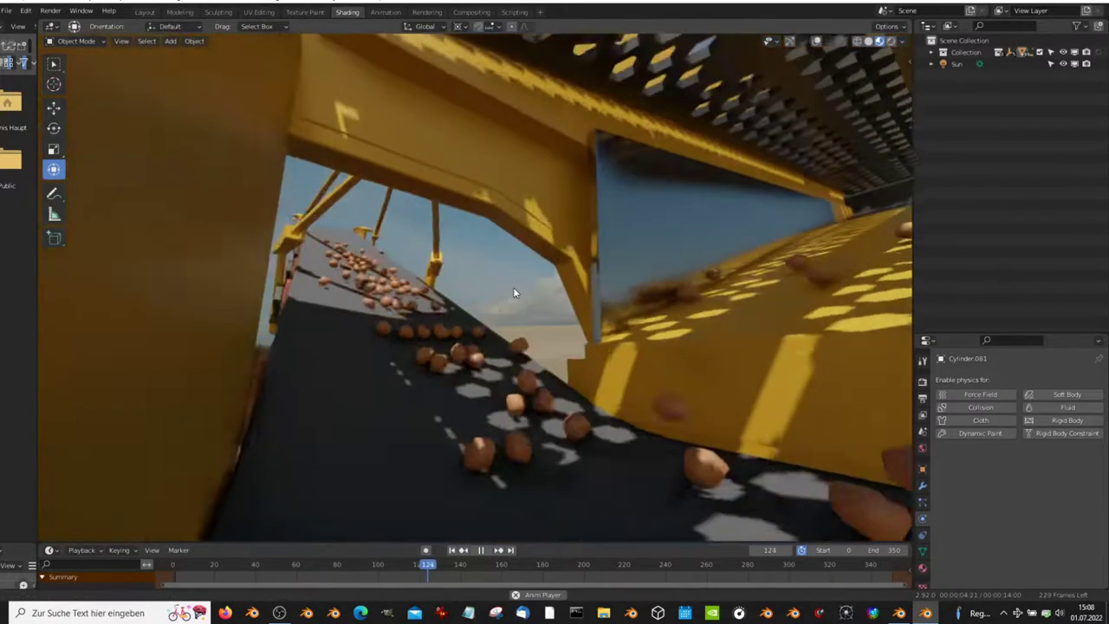
middle_drag(513, 287, 460, 282)
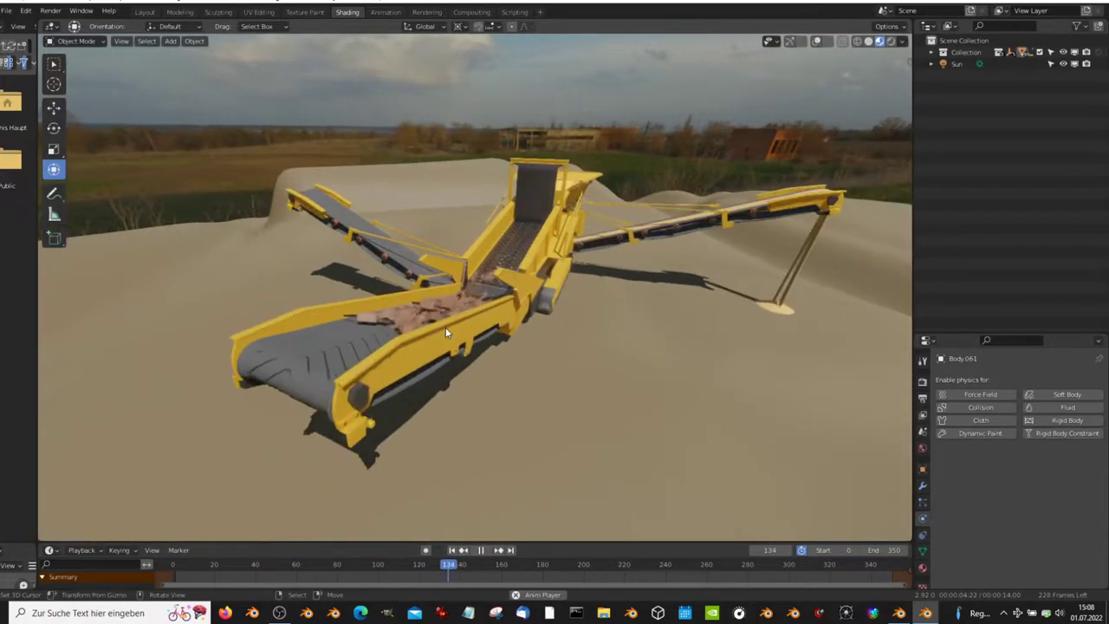
click(462, 302)
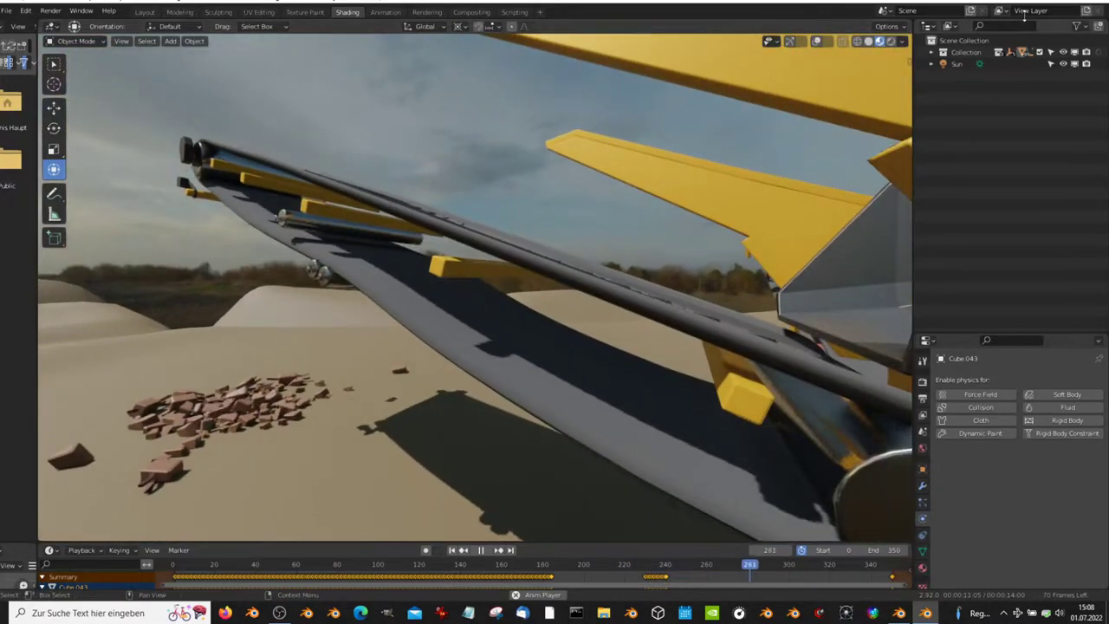
Step: Show overlays, isolate the Cylinder.029 conveyor belt in local view, start playback and enter Edit Mode
click(816, 40)
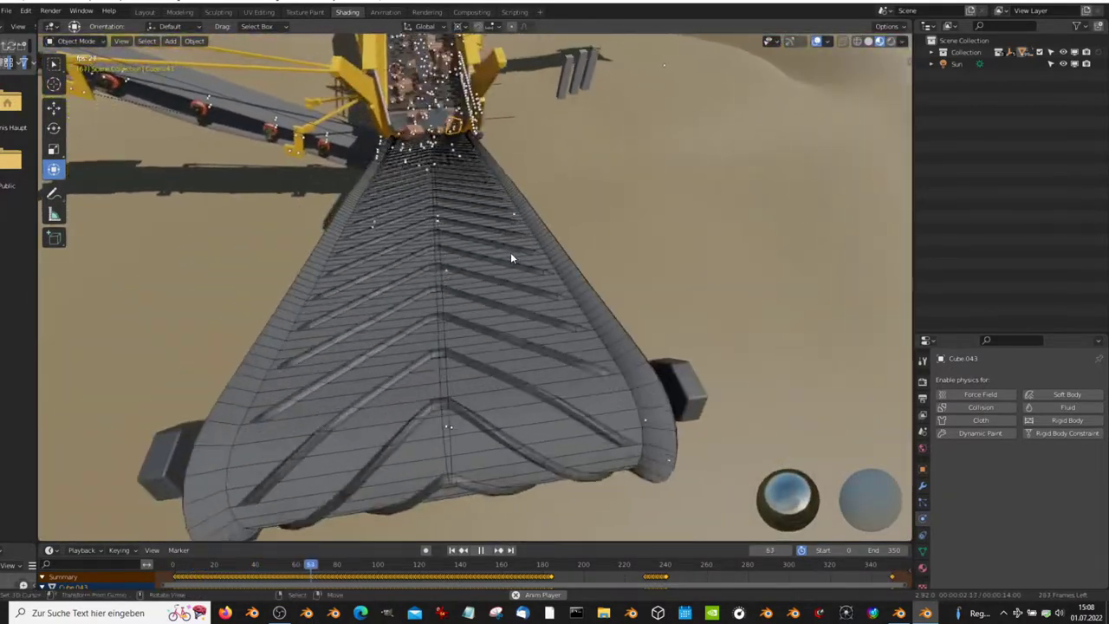
click(510, 252)
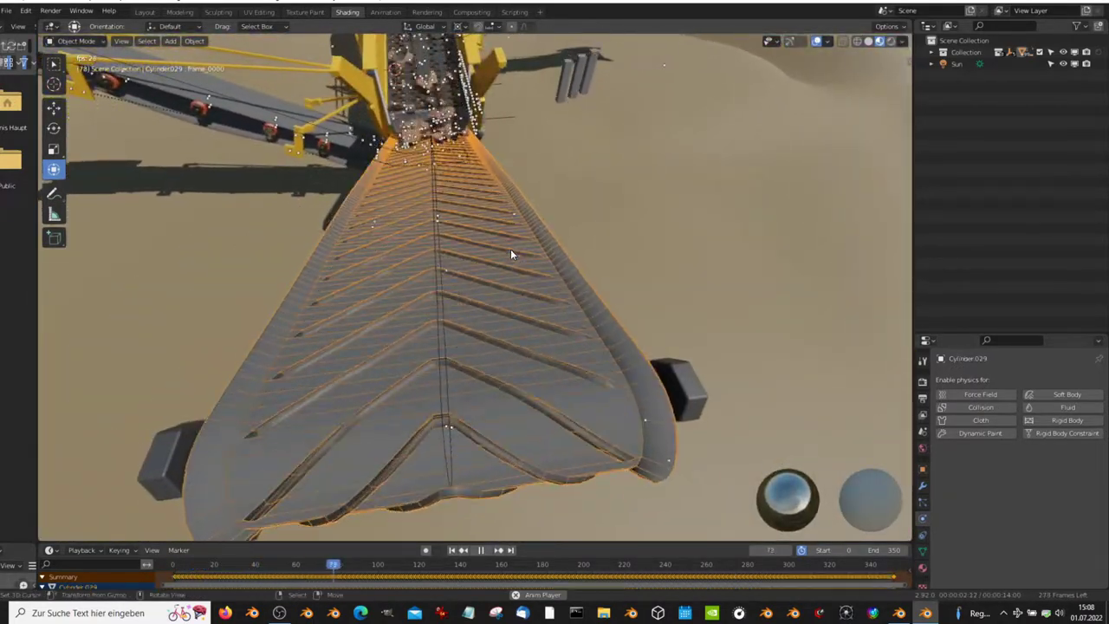
key(KP_Divide)
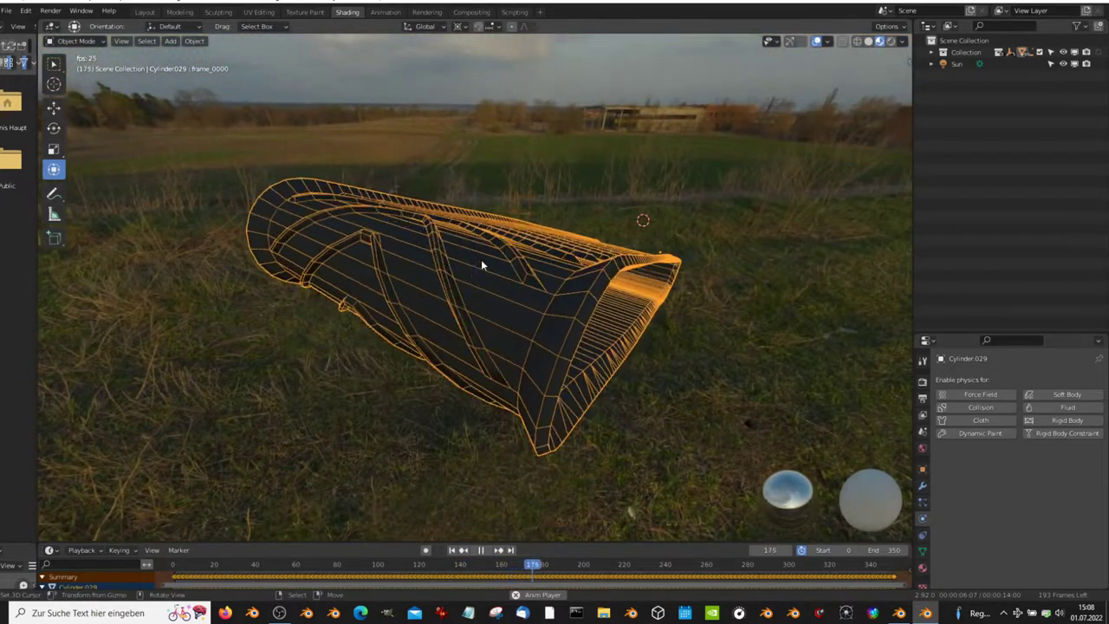
key(space)
key(Tab)
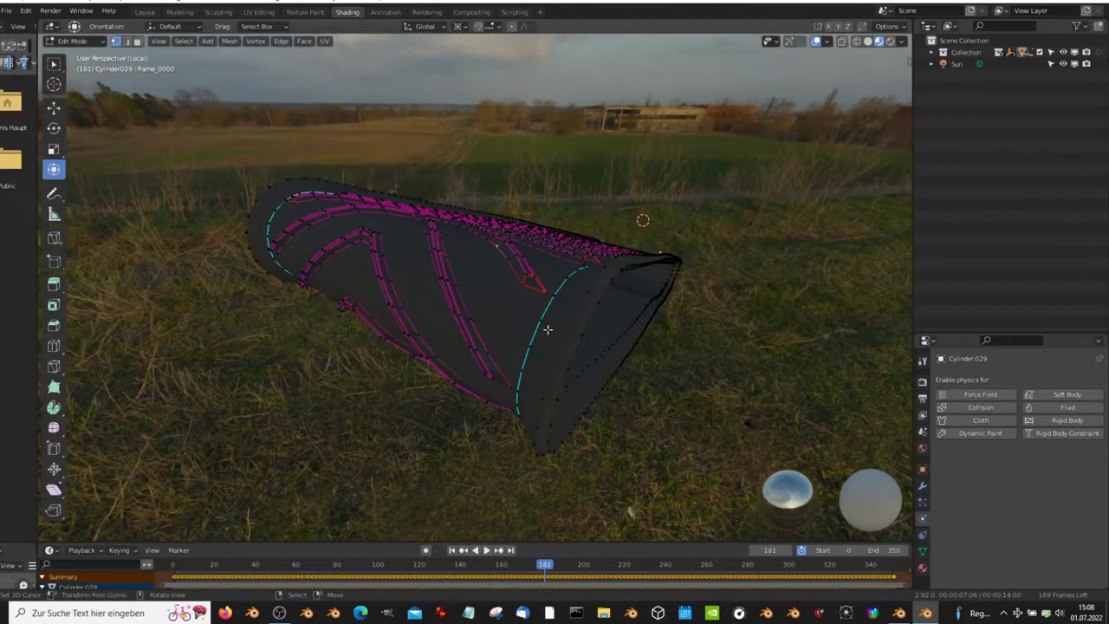
Step: Select and hide two connected regions of the cloth mesh
key(l)
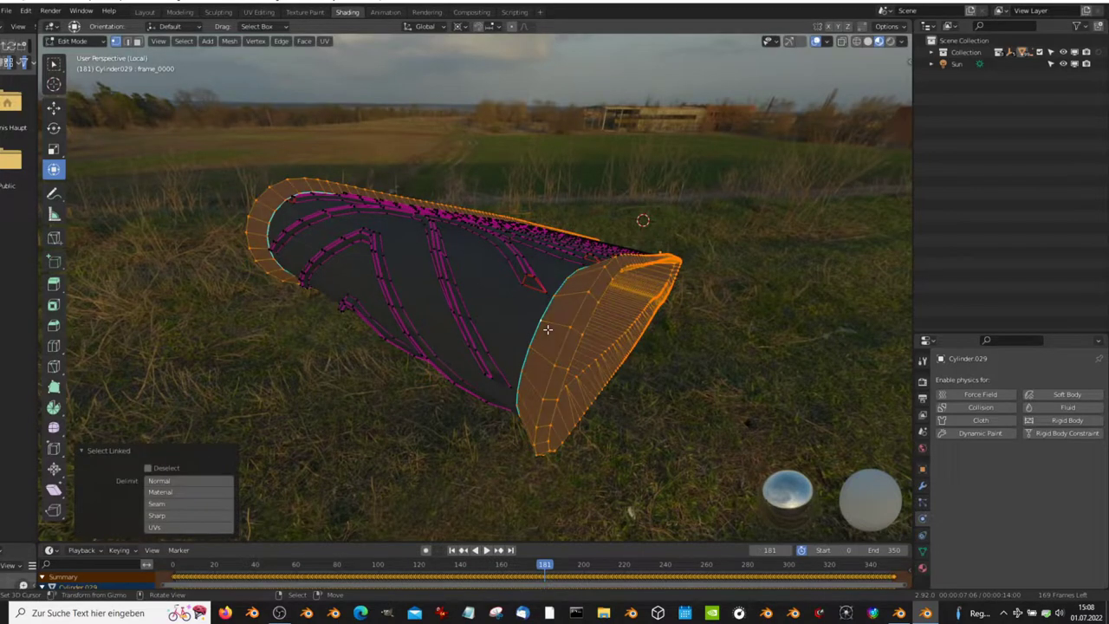
key(h)
key(l)
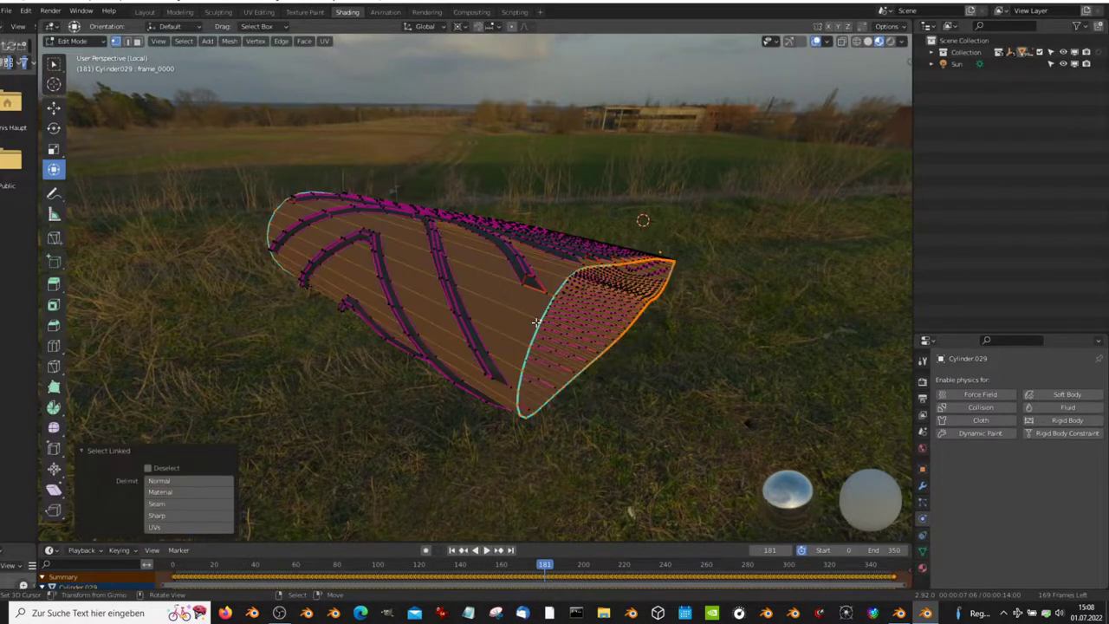
key(h)
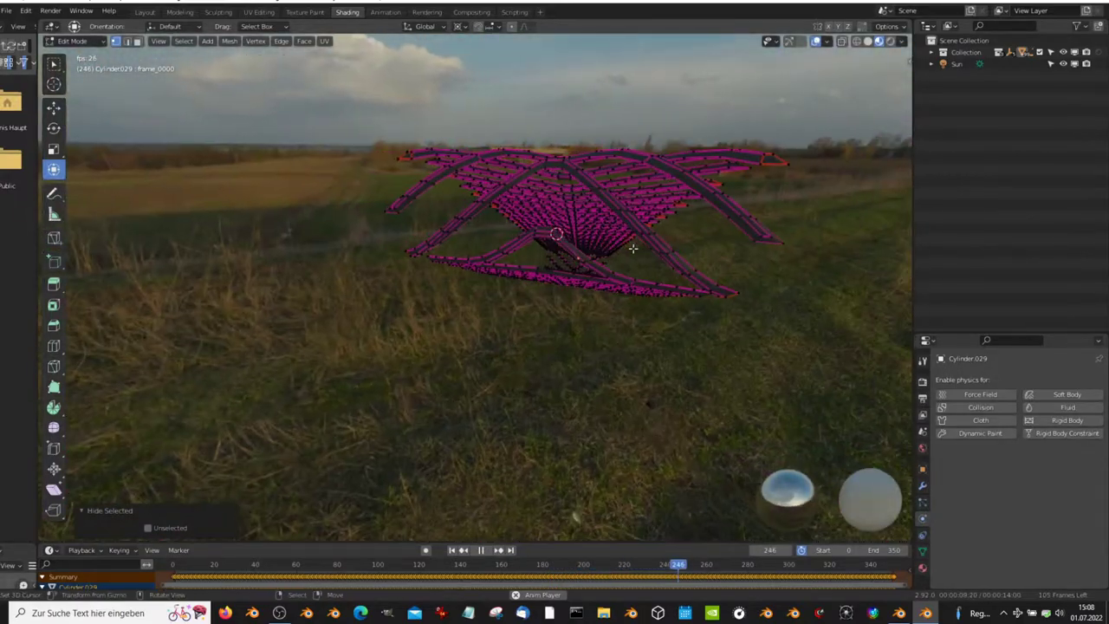
Step: Return to Object Mode to play the cloth, then select everything and frame the whole scene
key(Tab)
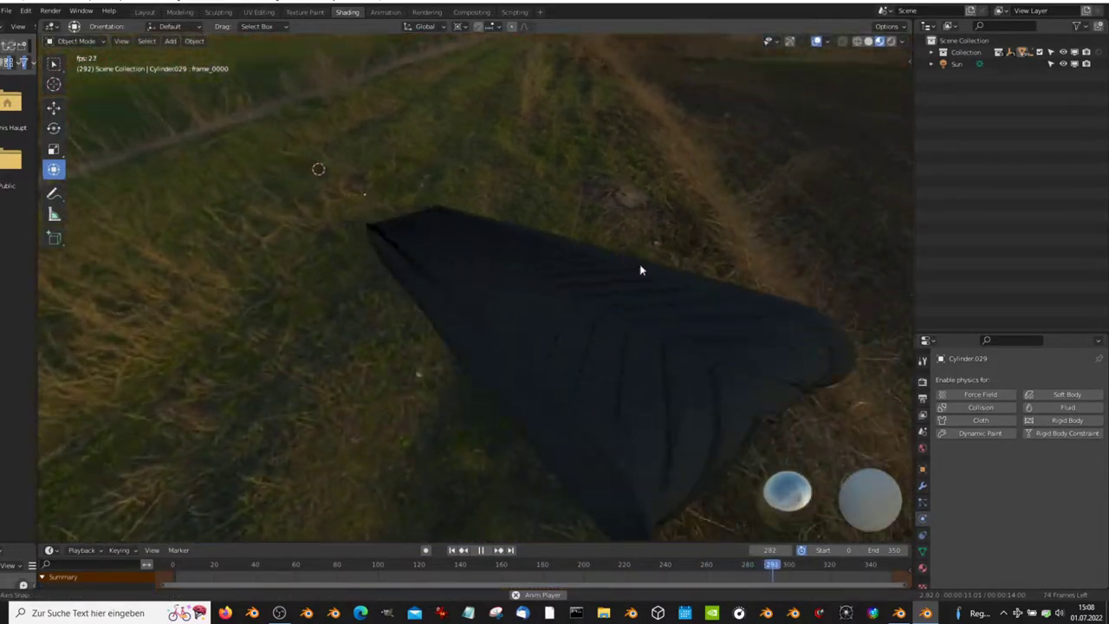
middle_drag(640, 270, 657, 227)
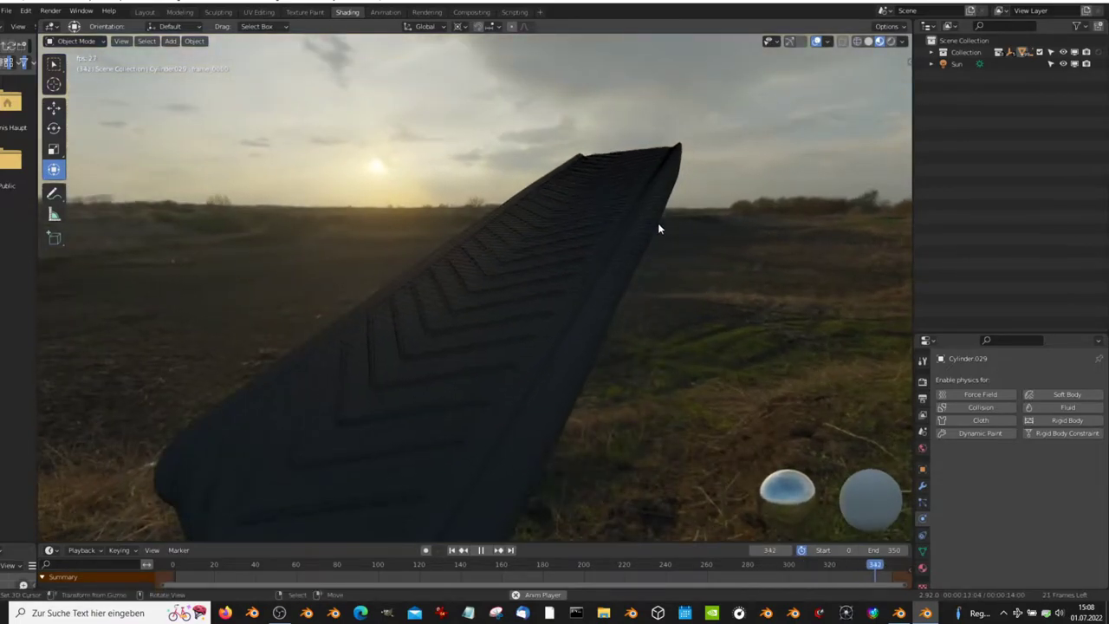
key(a)
scroll(572, 173, down, 5)
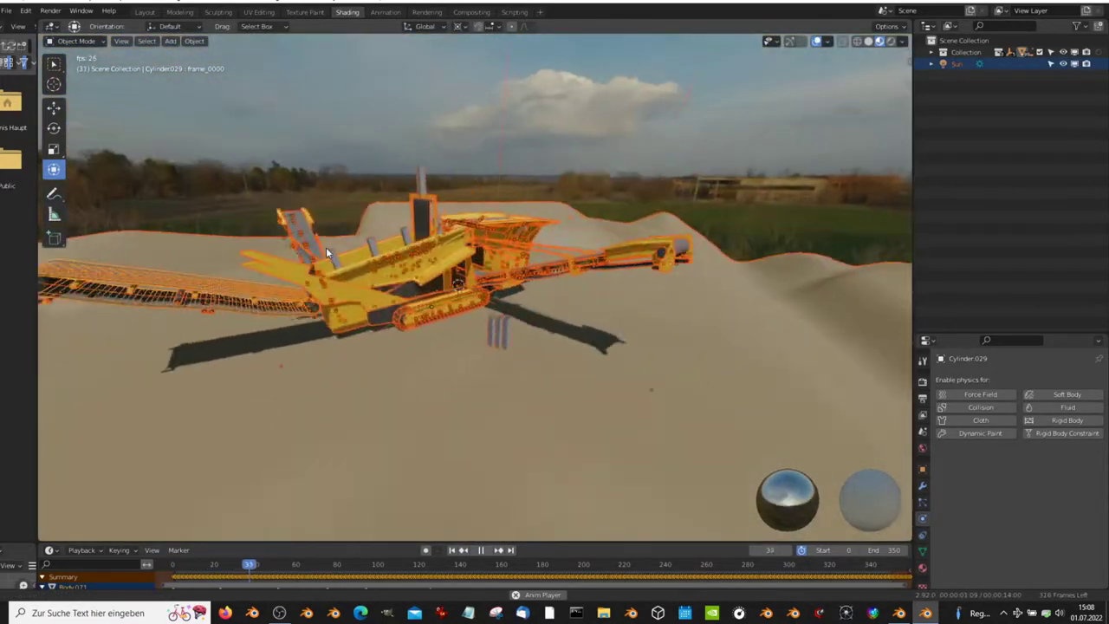
middle_drag(327, 252, 529, 222)
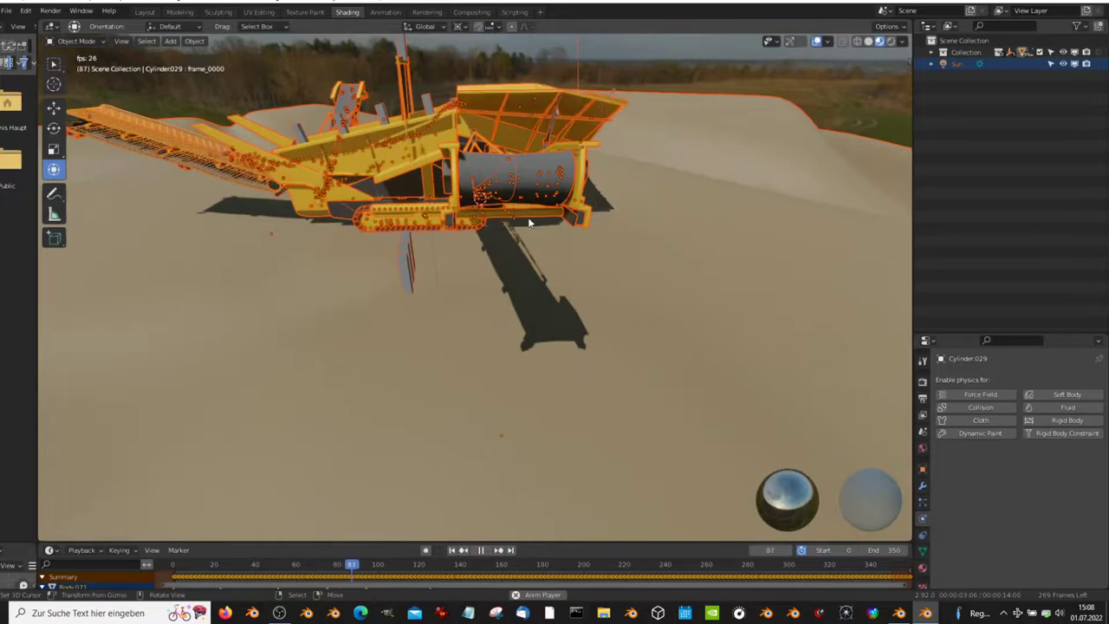
click(529, 223)
scroll(530, 229, up, 3)
key(space)
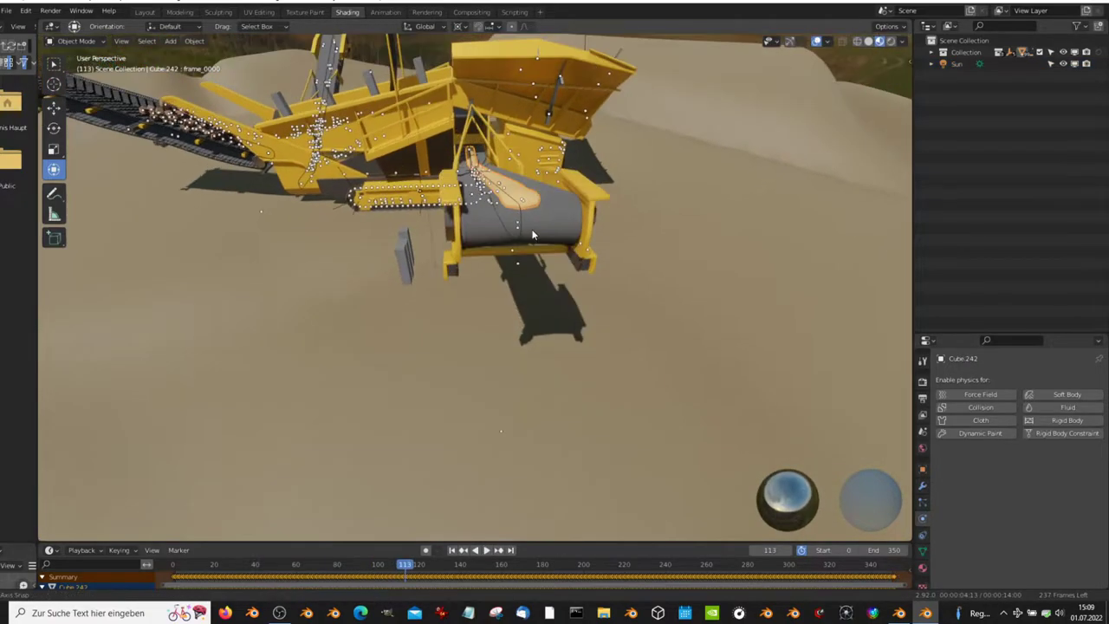
click(538, 291)
mouse_move(538, 291)
middle_down()
mouse_move(487, 227)
mouse_move(545, 251)
middle_up()
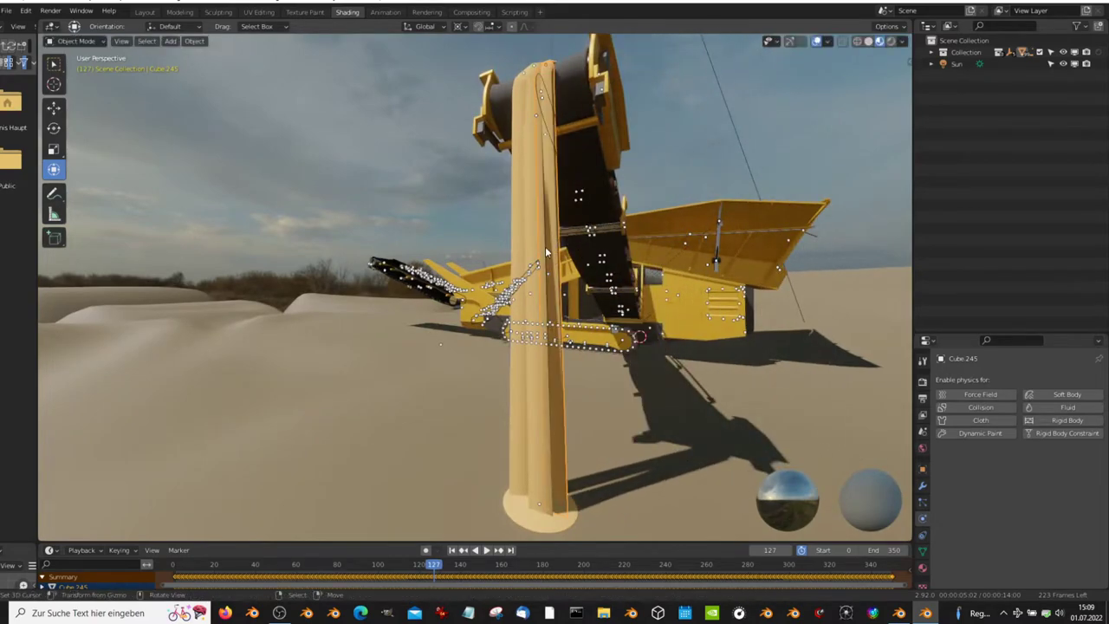
key(space)
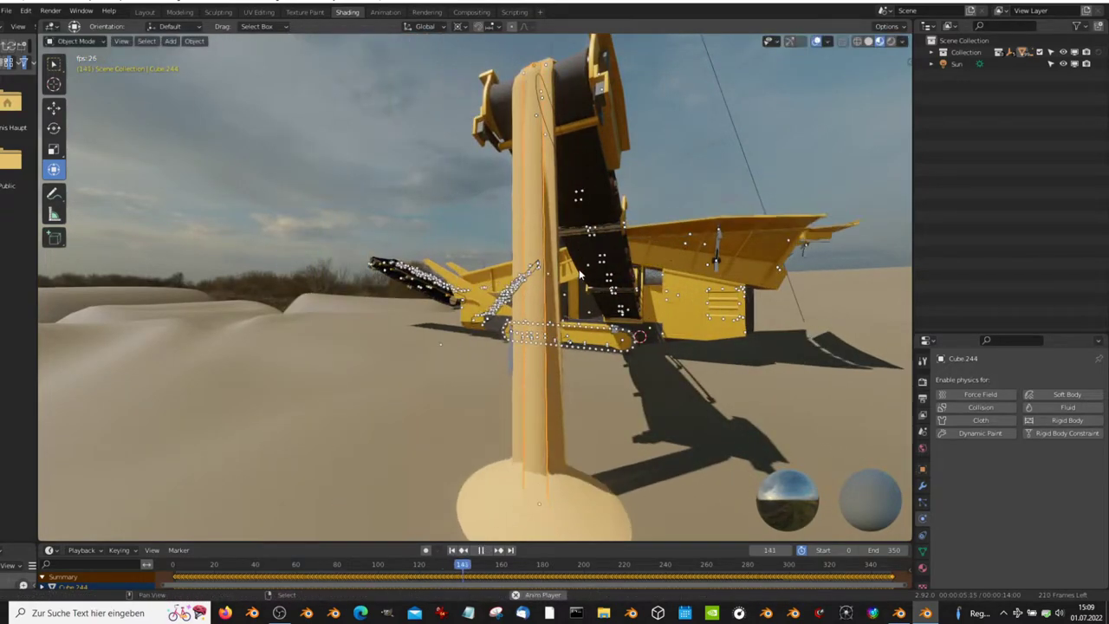
click(530, 433)
key(space)
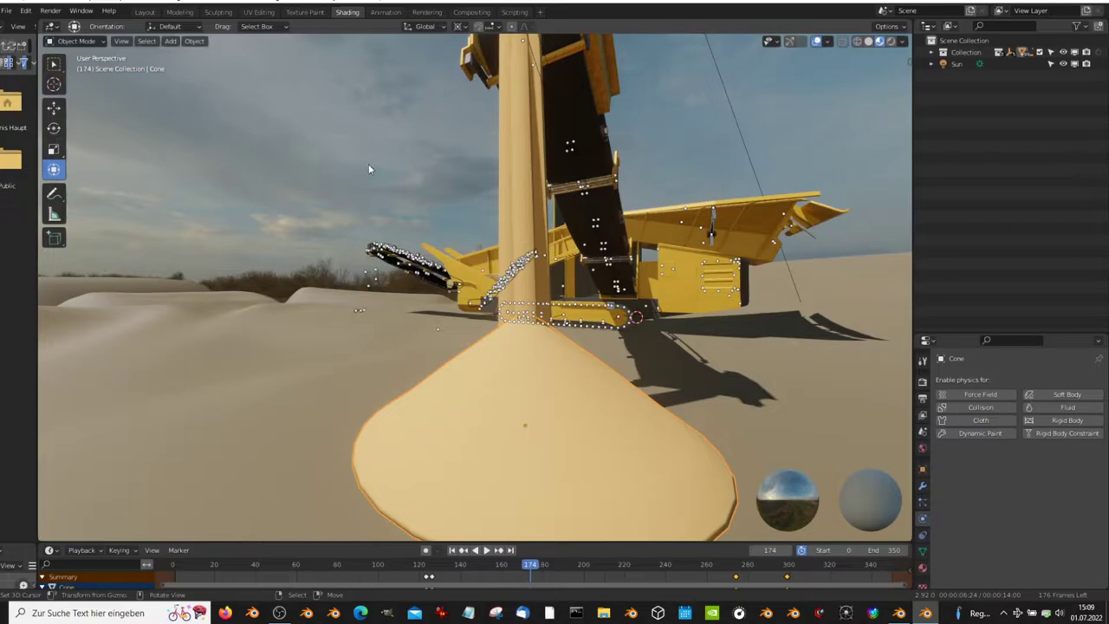
key(space)
mouse_move(444, 184)
middle_down()
mouse_move(537, 221)
mouse_move(573, 280)
middle_up()
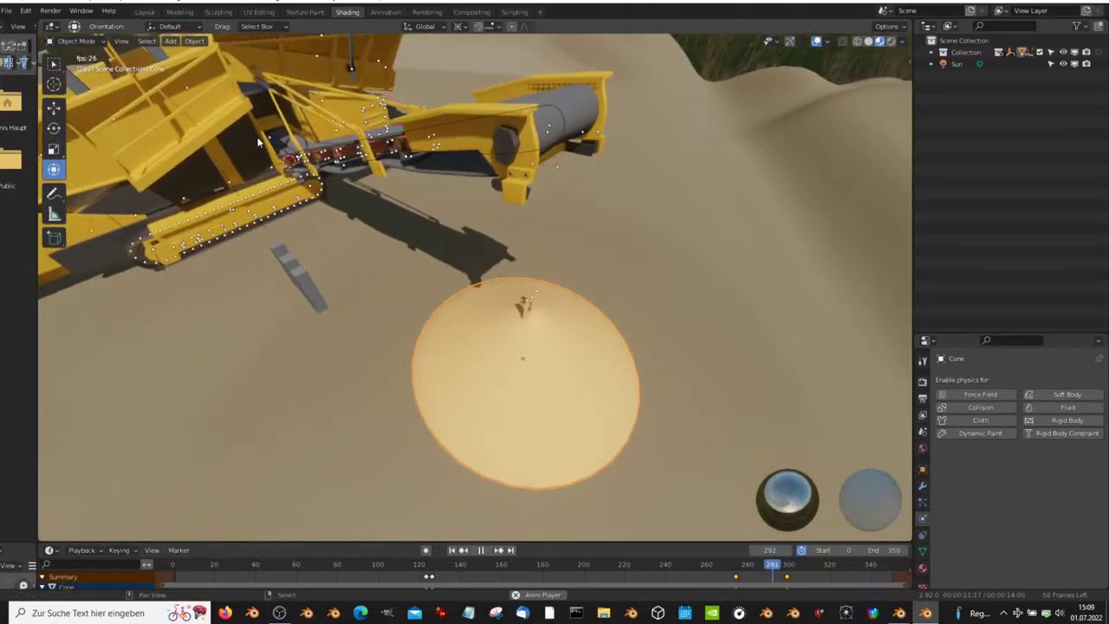
mouse_move(257, 143)
middle_down()
mouse_move(498, 236)
mouse_move(356, 273)
mouse_move(485, 348)
mouse_move(414, 308)
middle_up()
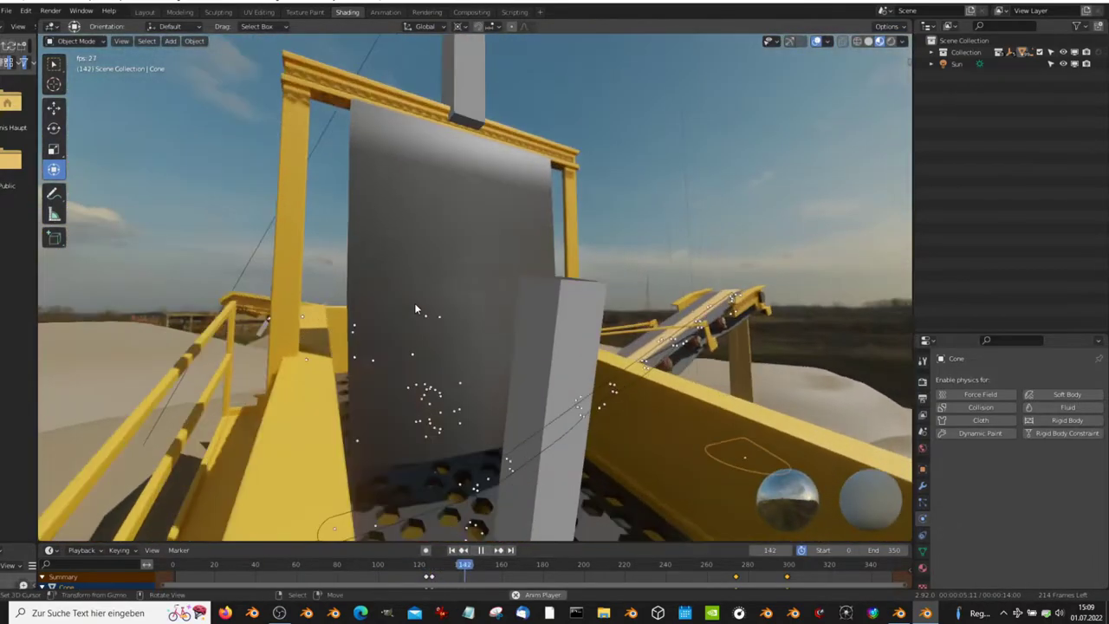
Step: Restart the animation from the first frame and orbit and zoom around the screen deck
ctrl+scroll(167, 572, up, 5)
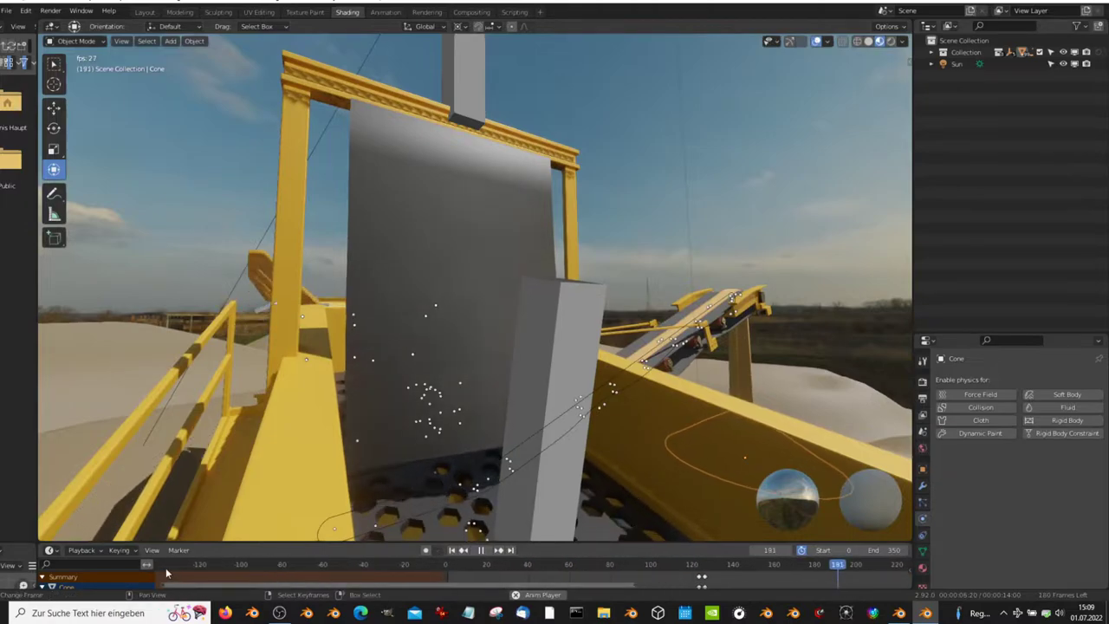
key(shift+Left)
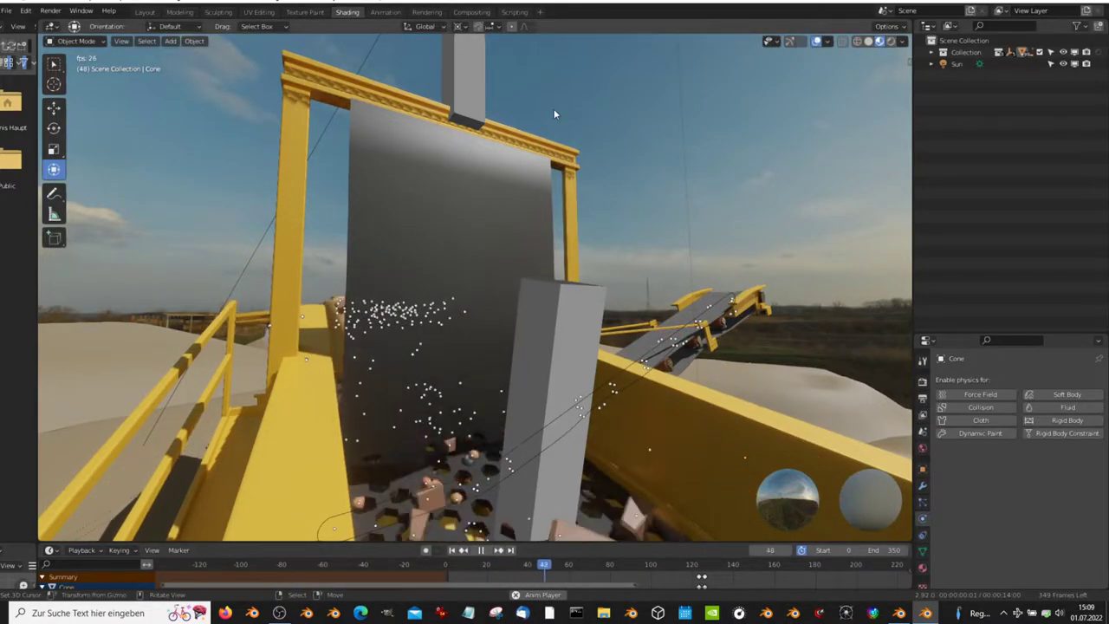
mouse_move(554, 113)
middle_down()
mouse_move(591, 239)
mouse_move(578, 206)
mouse_move(607, 193)
mouse_move(730, 185)
mouse_move(315, 286)
mouse_move(620, 259)
mouse_move(610, 269)
mouse_move(589, 257)
mouse_move(626, 301)
middle_up()
scroll(315, 286, down, 5)
scroll(619, 259, up, 3)
scroll(619, 259, up, 1)
scroll(610, 270, up, 2)
scroll(599, 292, up, 1)
Step: Maximize the 3D viewport with Ctrl+Space and orbit to a new angle on the plant
key(ctrl+space)
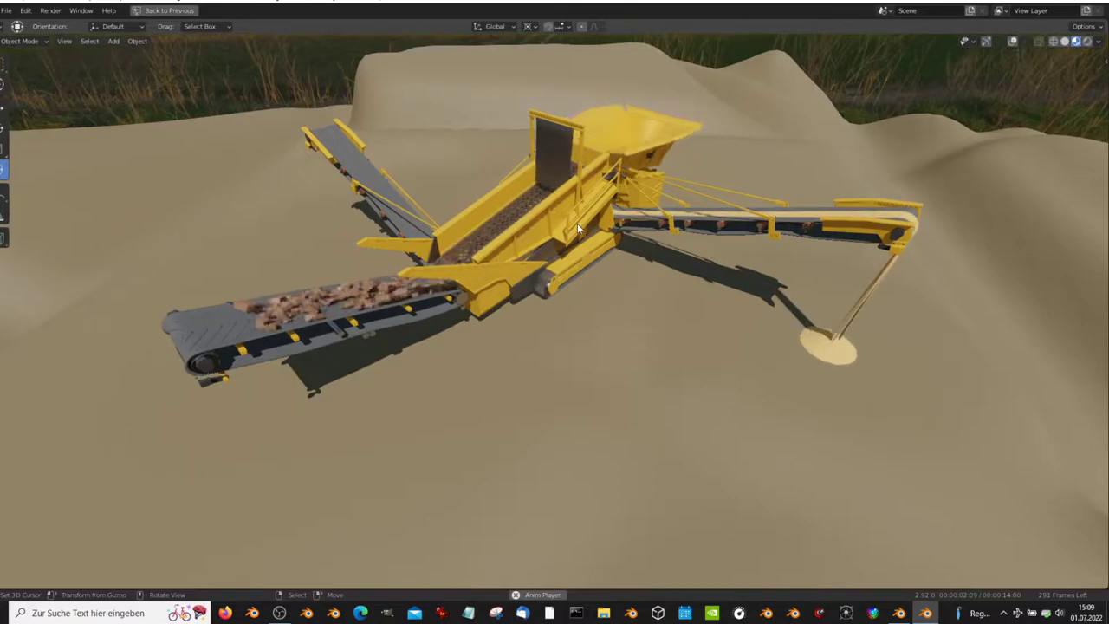
mouse_move(575, 219)
middle_down()
mouse_move(533, 179)
mouse_move(544, 234)
middle_up()
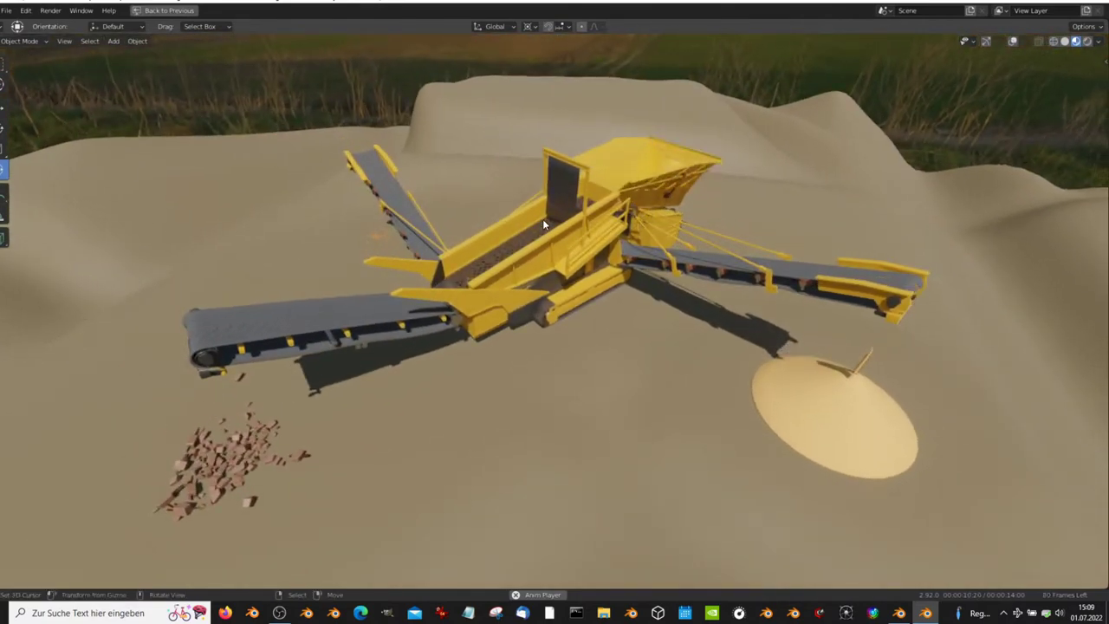